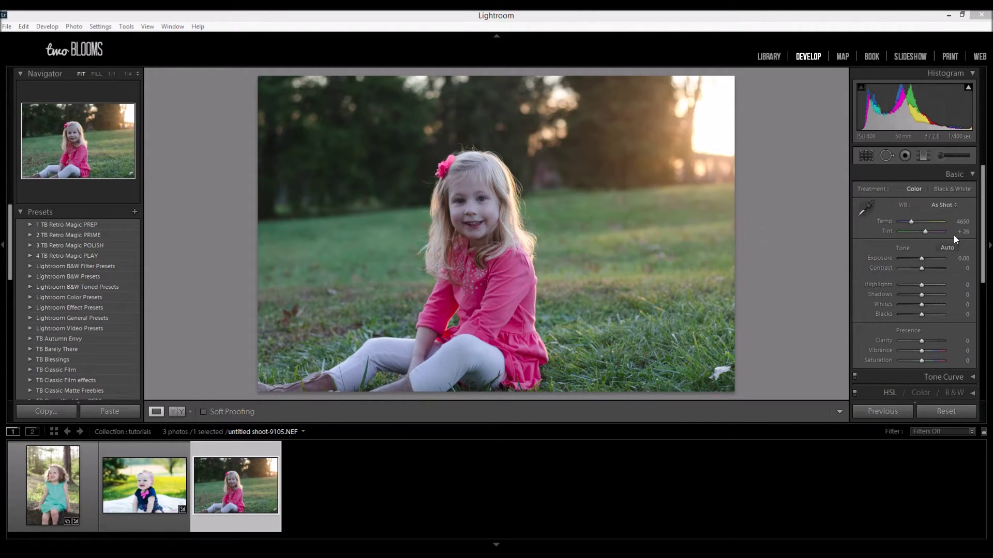
# Correct the portrait's white balance and tone with Temp 5095, Tint +18, Exposure +0.36 and Blacks −14.
pyautogui.moveTo(910, 222); pyautogui.dragTo(913, 222)
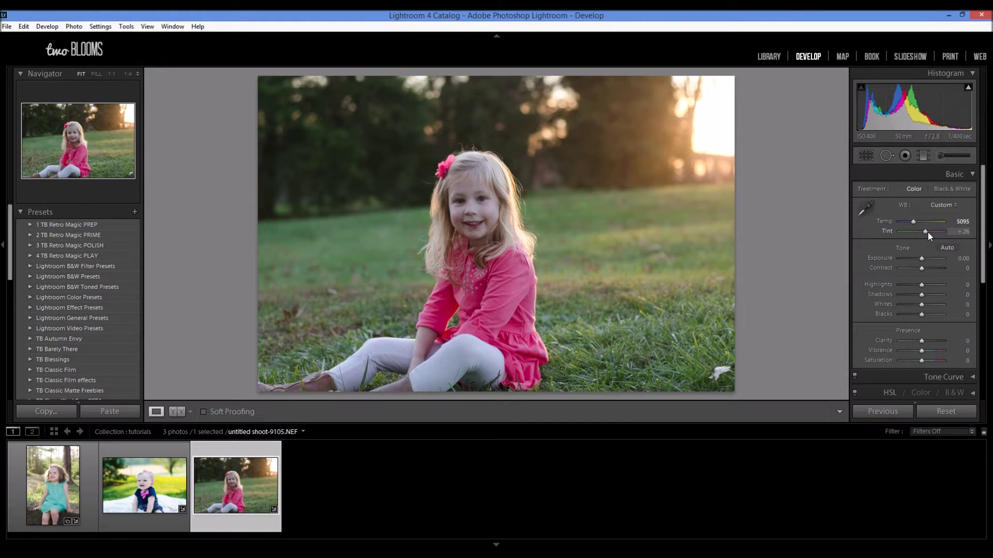
pyautogui.moveTo(926, 232); pyautogui.dragTo(924, 232)
pyautogui.moveTo(922, 259); pyautogui.dragTo(924, 263)
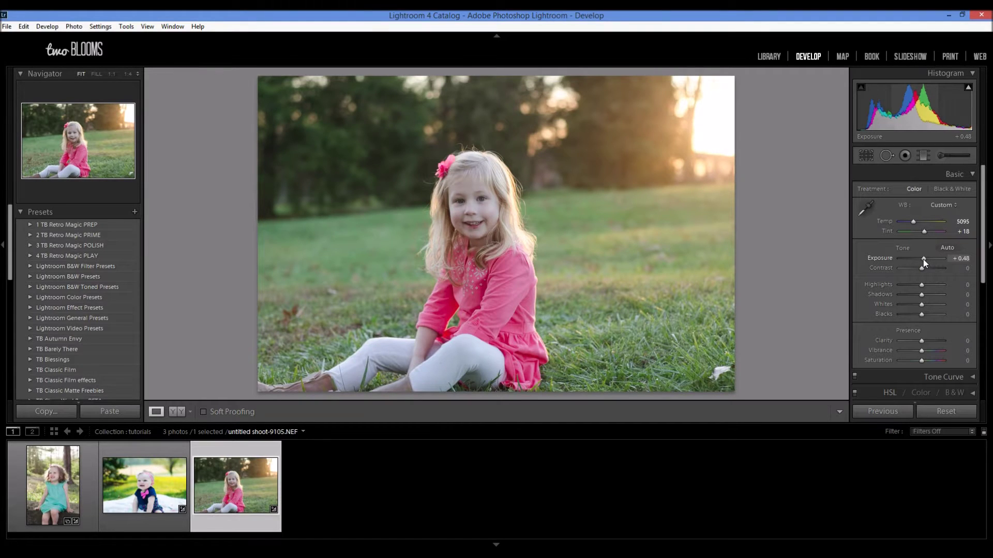
pyautogui.moveTo(925, 263); pyautogui.dragTo(923, 263)
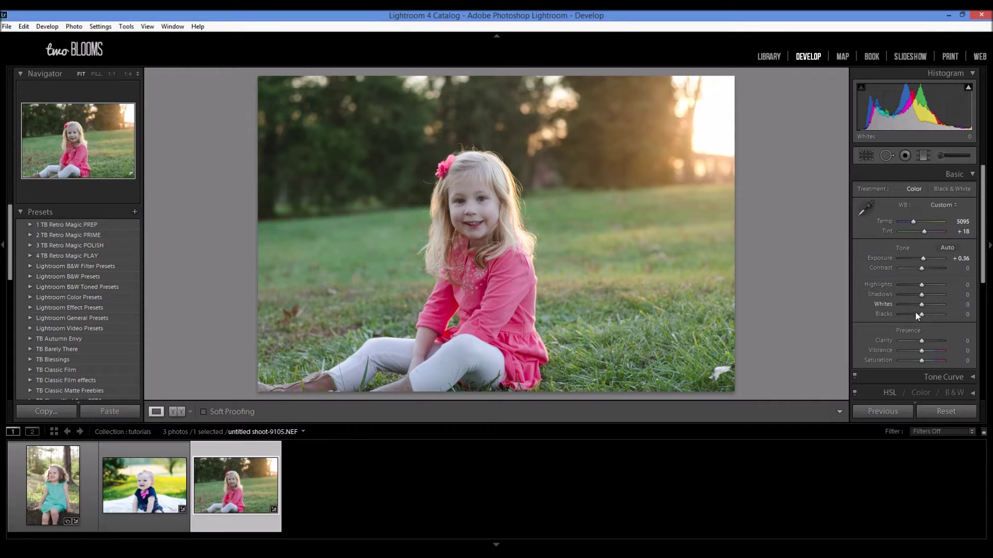
pyautogui.moveTo(921, 314); pyautogui.dragTo(918, 313)
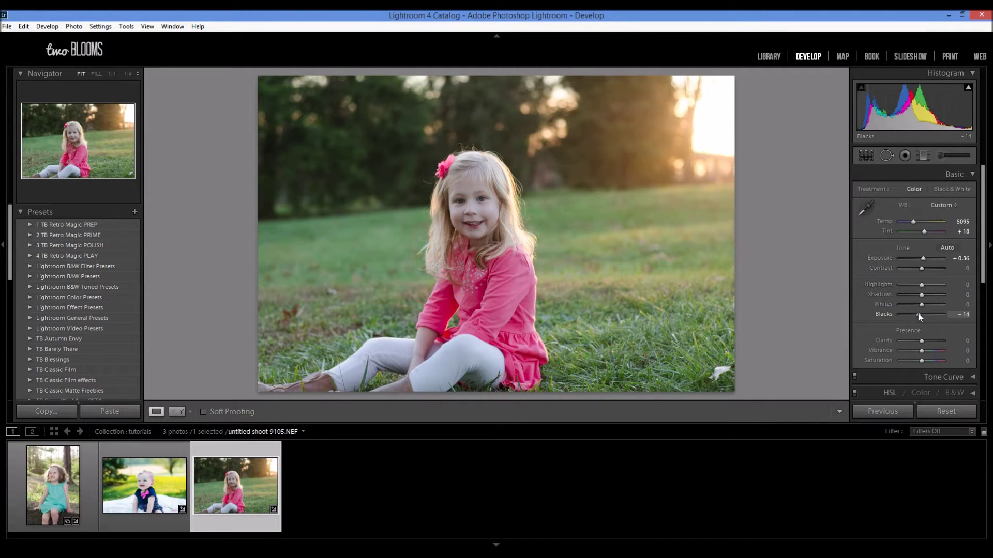
# Apply the timeless film preset from the TB Classic Film collection and collapse that collection.
pyautogui.scroll(-2, 77, 339)
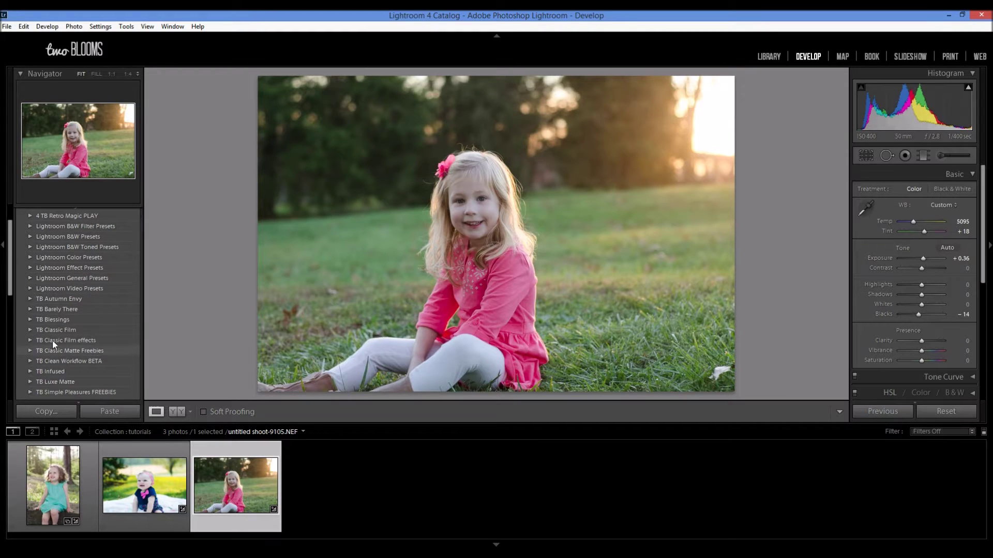
pyautogui.click(30, 330)
pyautogui.scroll(-2, 95, 344)
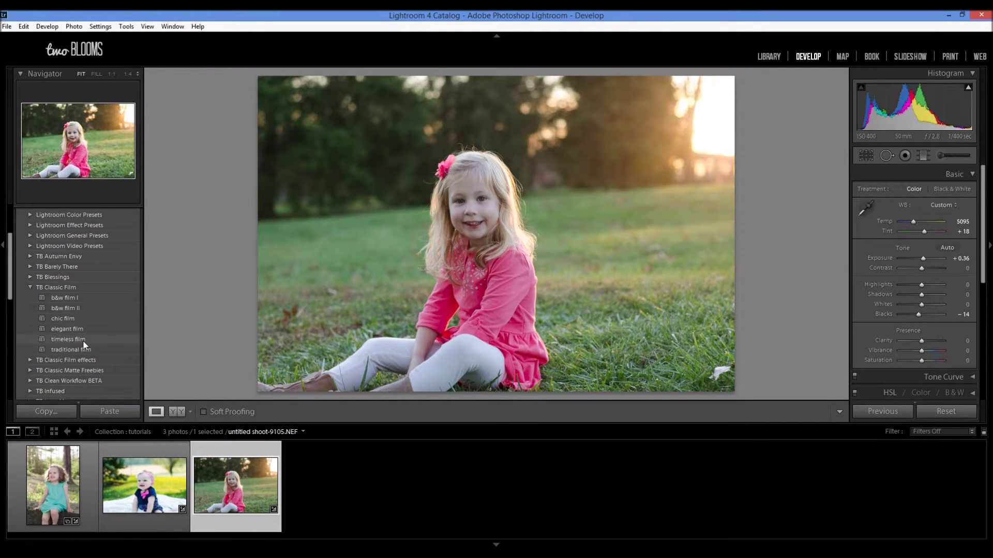
pyautogui.click(83, 341)
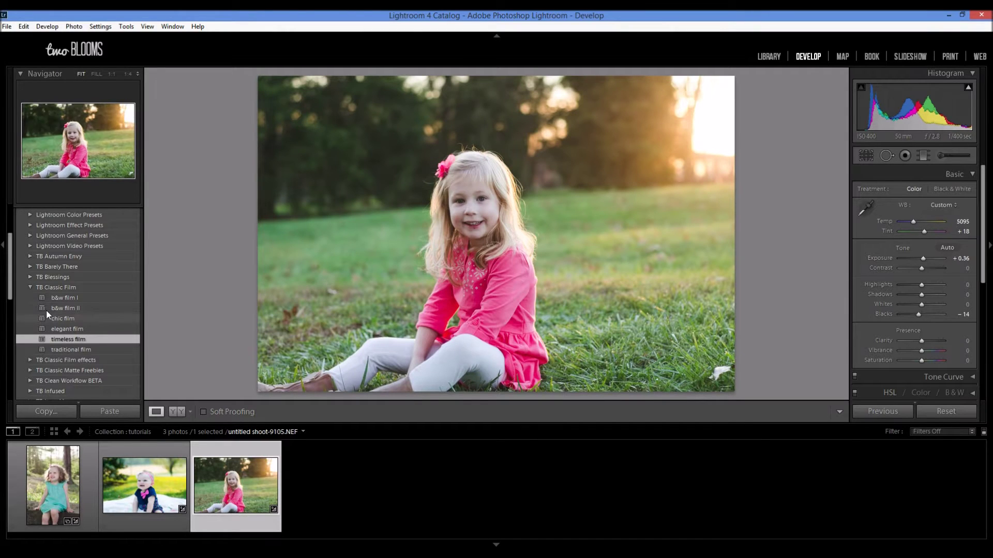
pyautogui.click(30, 288)
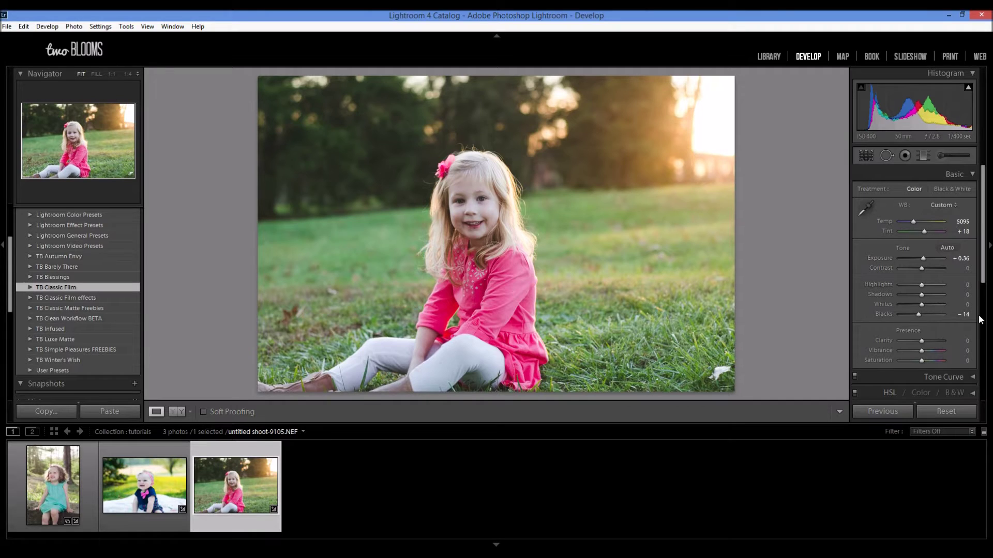
# Add a subtle dark post-crop vignette with an amount of −12.
pyautogui.scroll(-3, 979, 320)
pyautogui.scroll(-1, 966, 352)
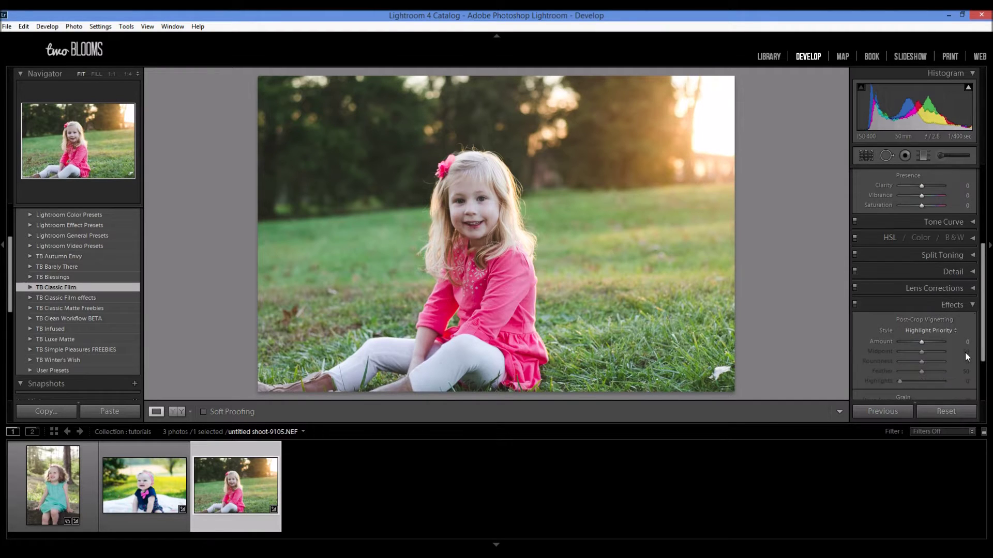
pyautogui.moveTo(921, 340); pyautogui.dragTo(920, 341)
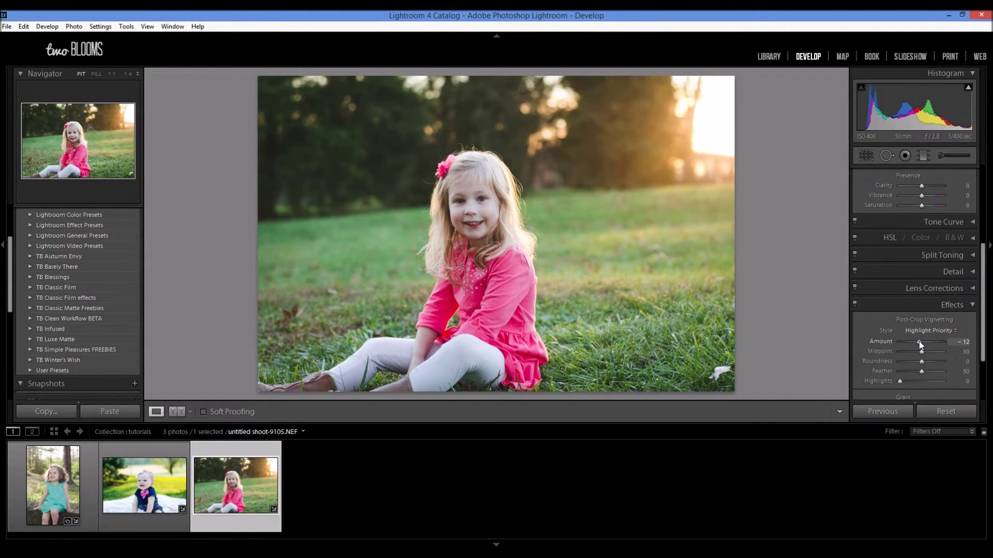
# Set the photo's sharpening amount to 84 and collapse the Detail settings.
pyautogui.click(973, 272)
pyautogui.click(923, 299)
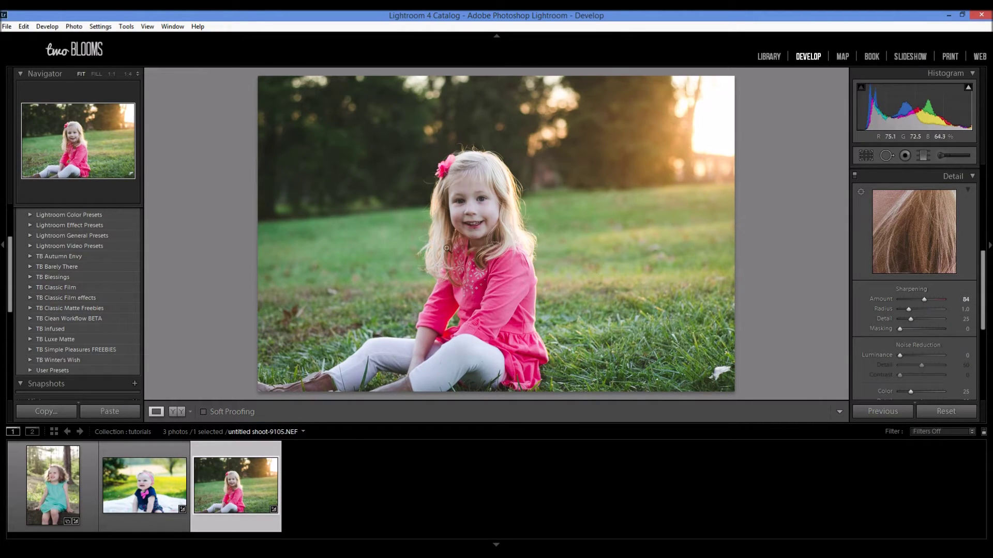
pyautogui.scroll(2, 966, 238)
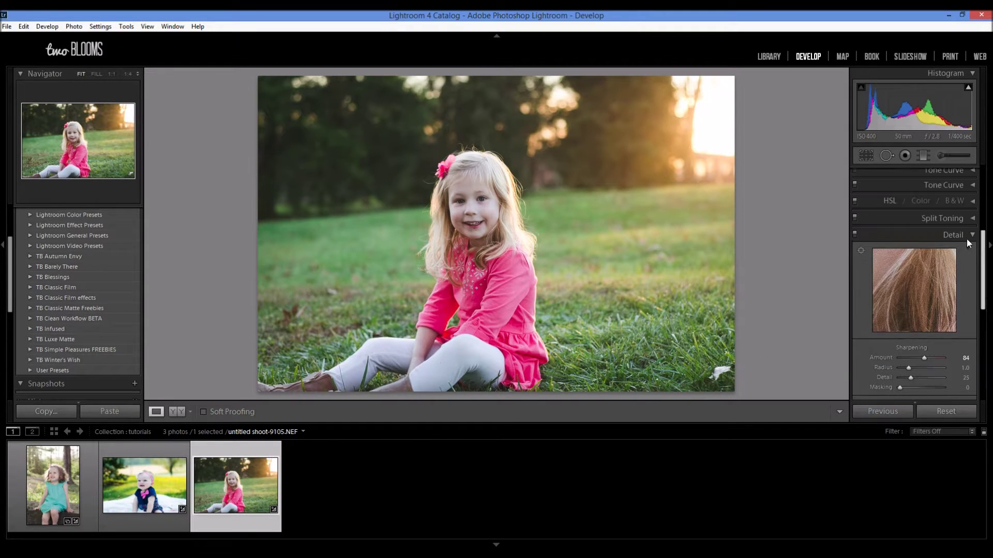
pyautogui.scroll(5, 967, 238)
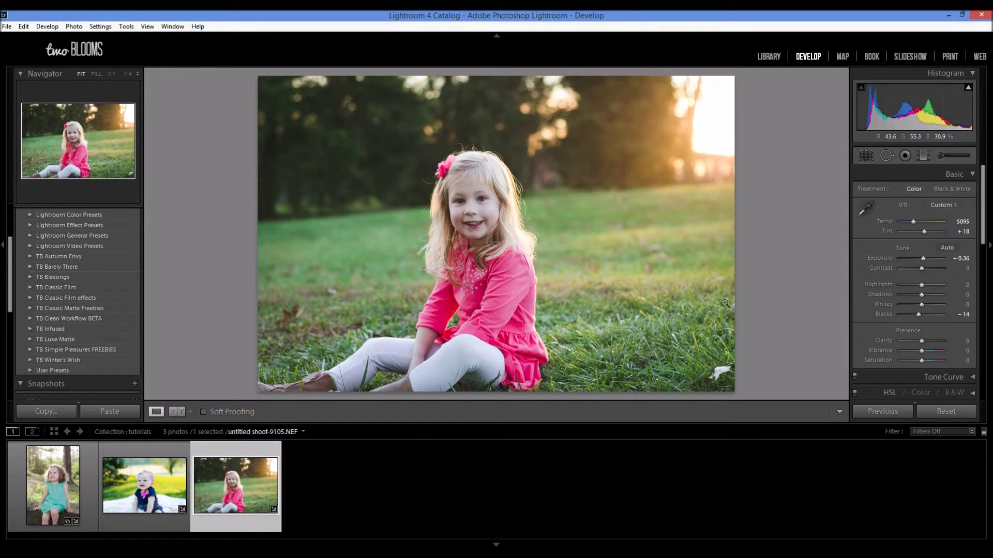
pyautogui.scroll(-3, 901, 350)
pyautogui.click(972, 321)
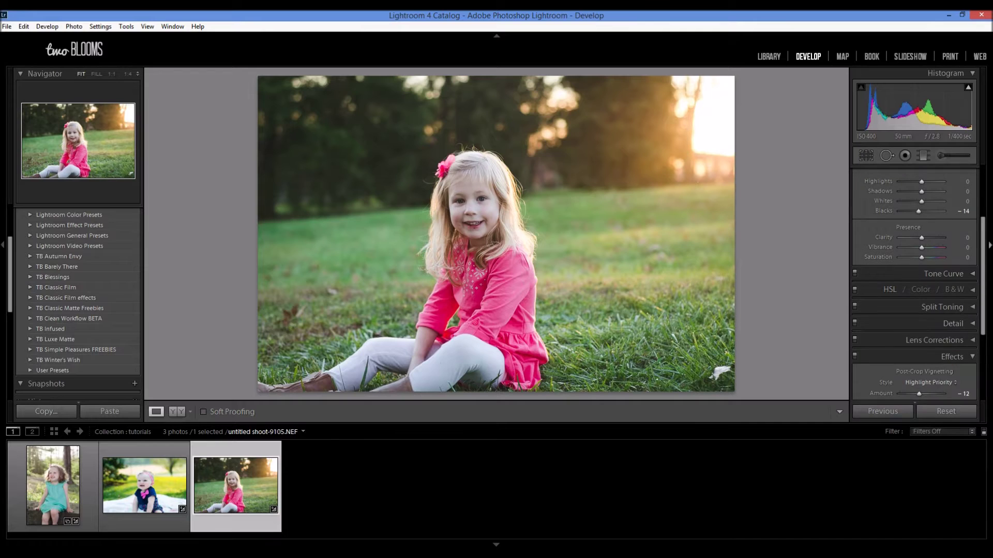
# Show the HSL luminance adjustments for the individual colors.
pyautogui.click(972, 289)
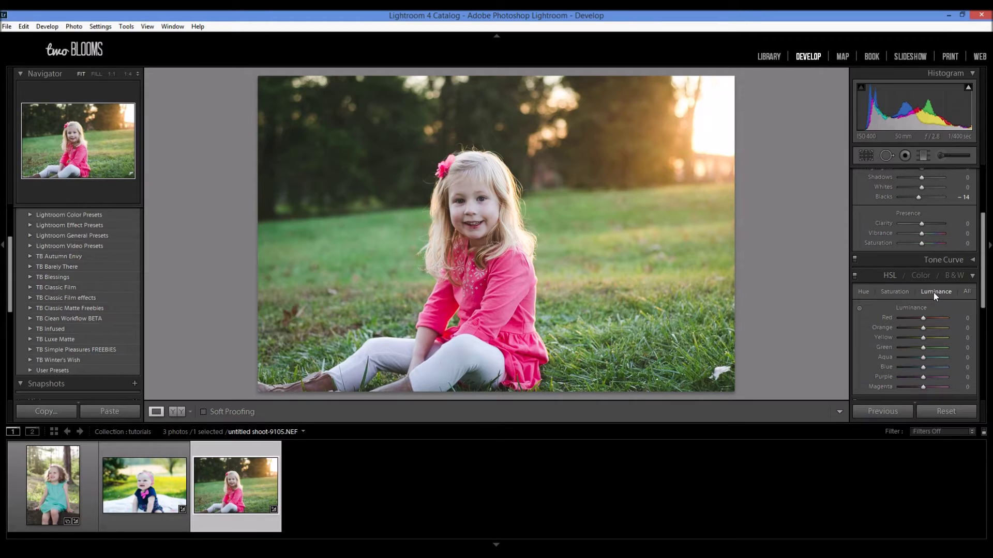
pyautogui.scroll(-2, 933, 292)
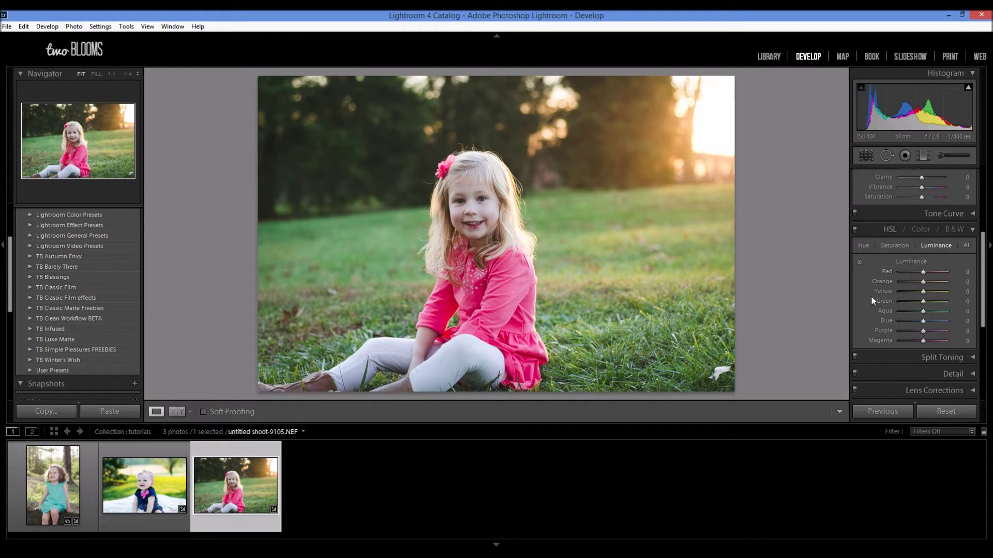
# Try the Green luminance at −100 and the Purple luminance at low and high values, resetting each to 0.
pyautogui.moveTo(924, 301); pyautogui.dragTo(894, 302)
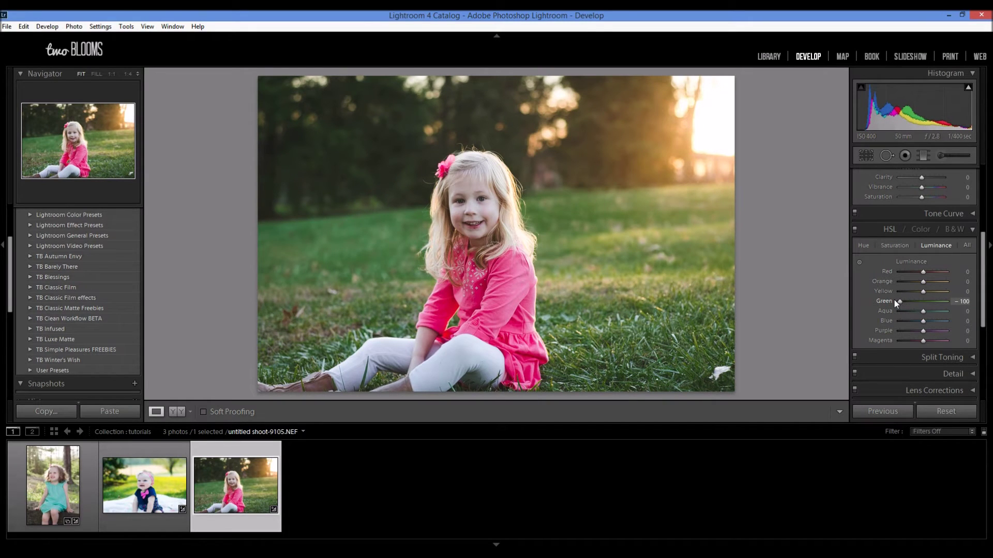
pyautogui.doubleClick(899, 301)
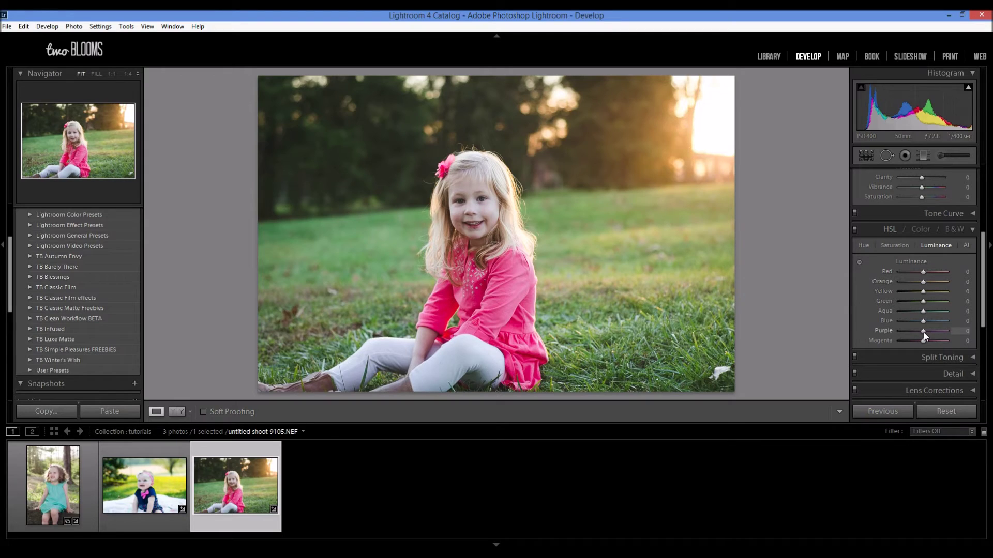
pyautogui.moveTo(935, 333); pyautogui.dragTo(877, 322)
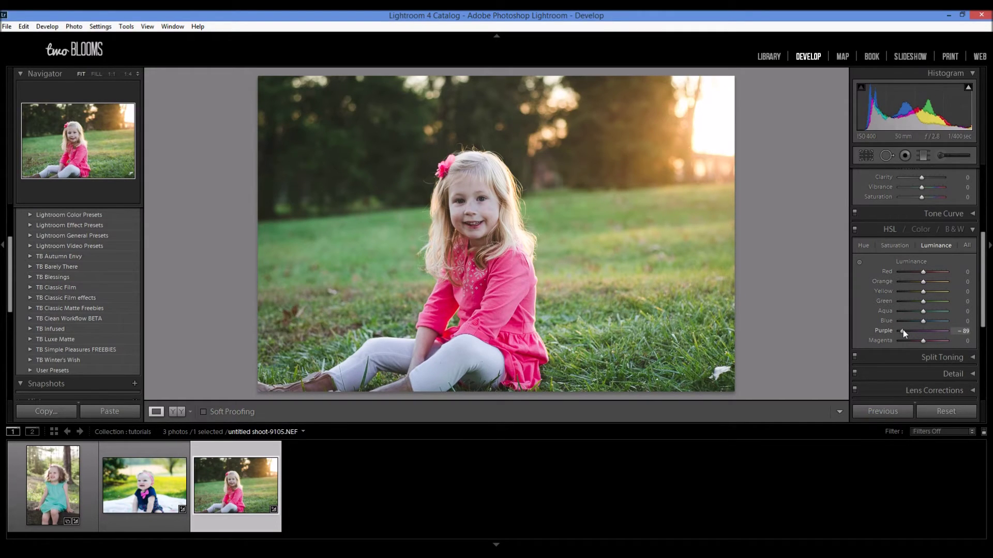
pyautogui.moveTo(883, 330); pyautogui.dragTo(960, 334)
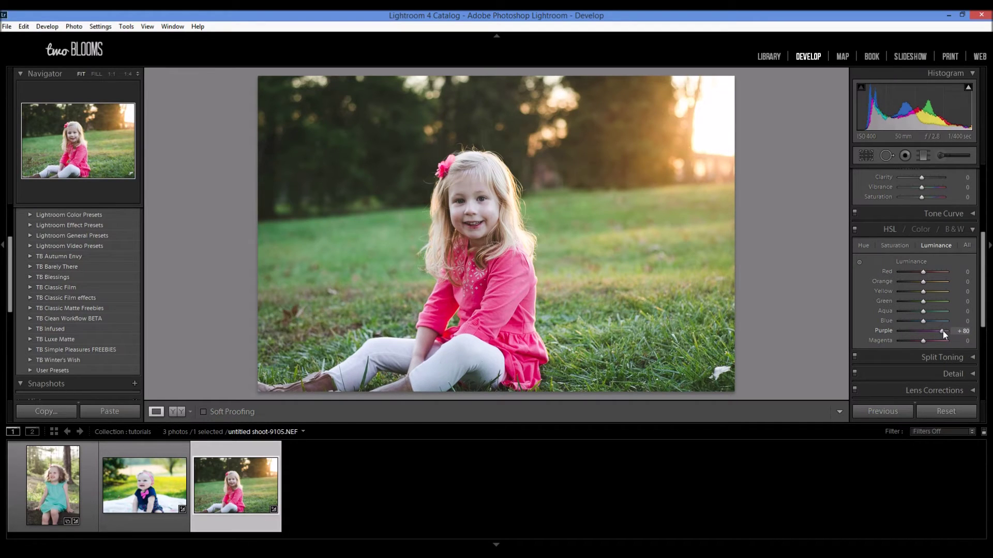
pyautogui.doubleClick(942, 331)
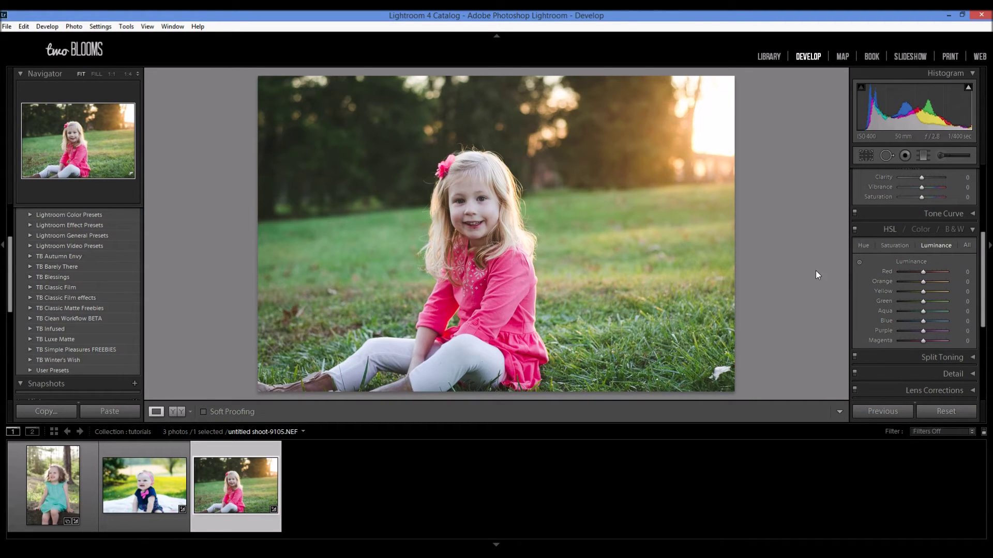
# Try brightening the girl's skin with the luminance targeted adjustment tool, raising Red and Orange to +100.
pyautogui.click(858, 263)
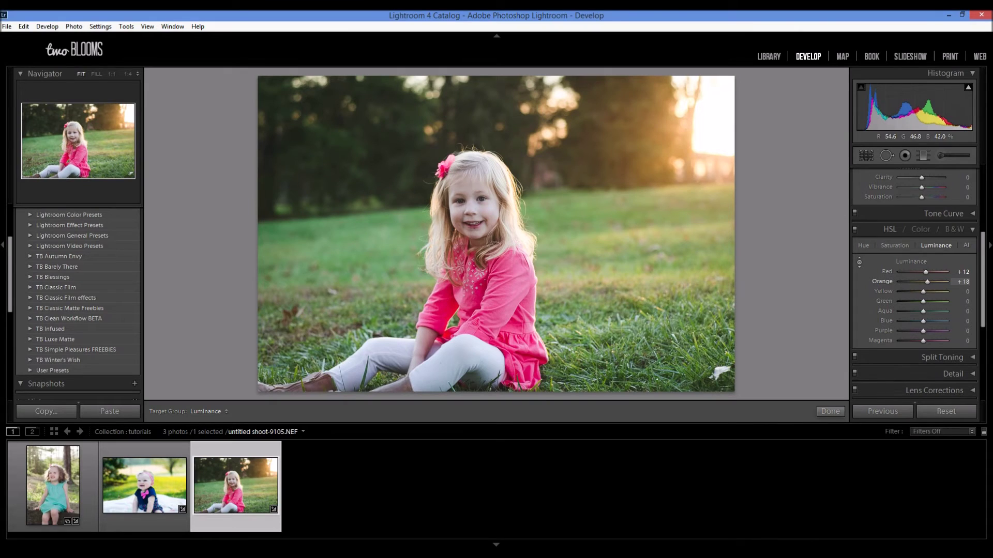
pyautogui.press('Up')
pyautogui.press('Up')
pyautogui.press('Up')
pyautogui.press('Up')
pyautogui.press('Up')
pyautogui.press('Up')
pyautogui.press('Up')
pyautogui.press('Up')
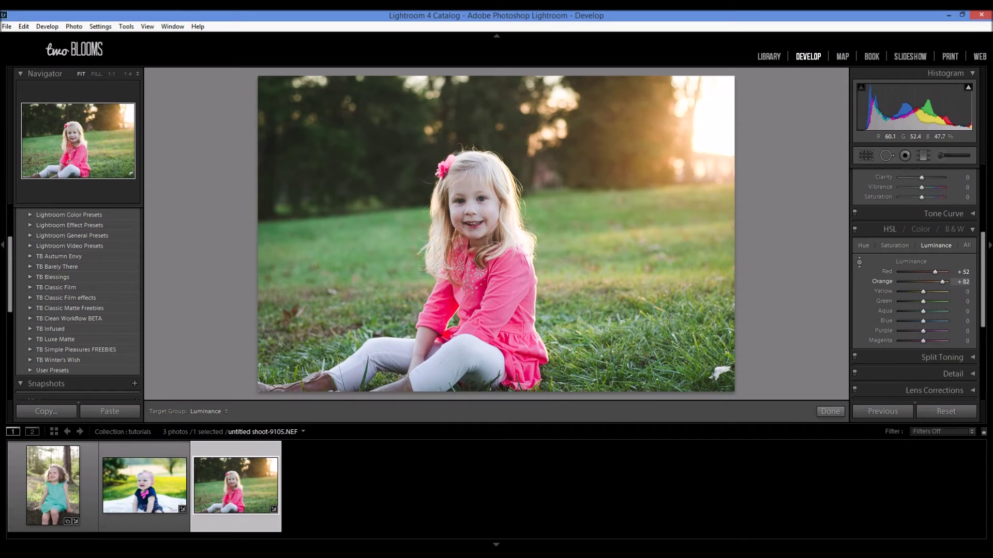
pyautogui.press('Up')
pyautogui.press('Up')
pyautogui.press('Up')
pyautogui.press('Up')
pyautogui.press('Up')
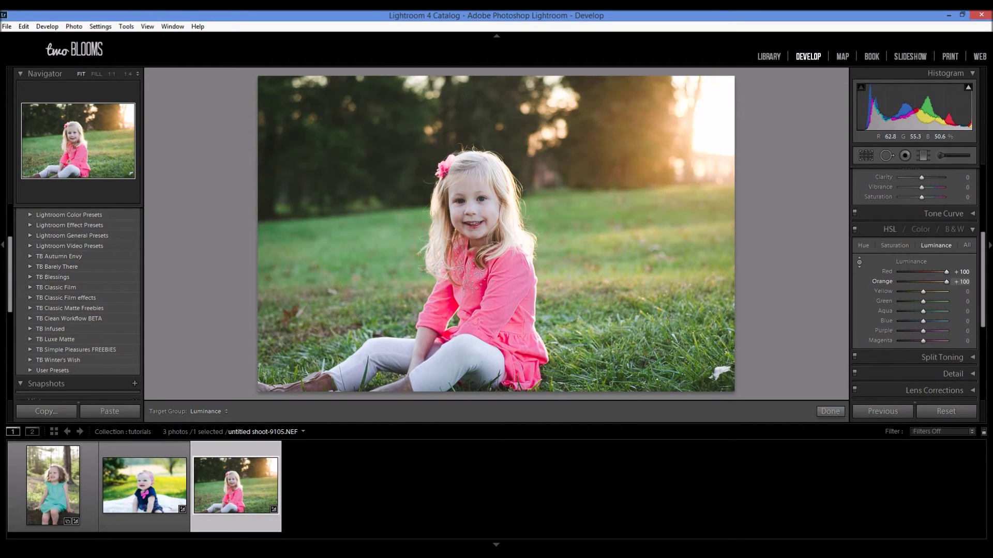
# Try lowering the skin luminance to Red +66 and Orange +45, and reset both colors to 0.
pyautogui.press('Down')
pyautogui.press('Down')
pyautogui.press('Down')
pyautogui.press('Down')
pyautogui.press('Down')
pyautogui.press('Down')
pyautogui.press('Down')
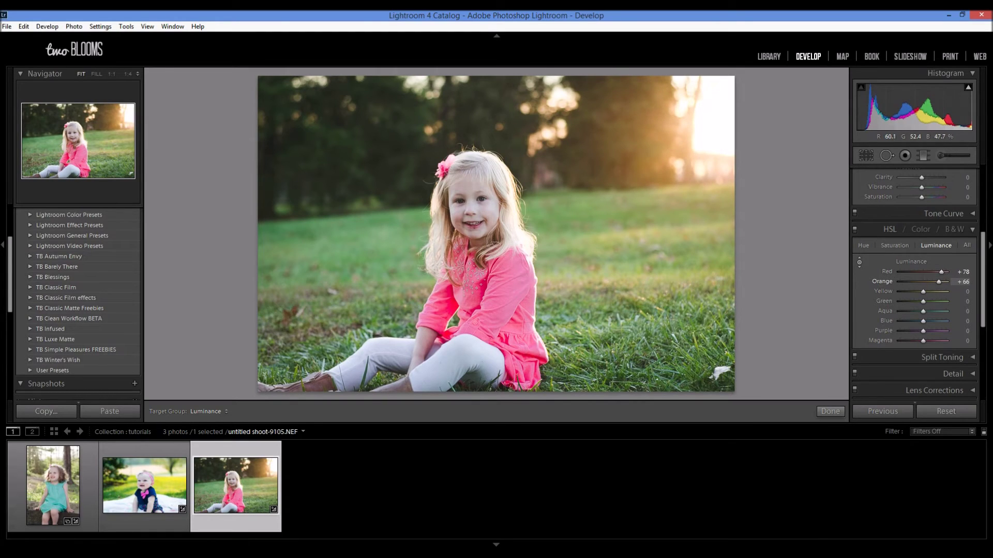
pyautogui.press('Down')
pyautogui.press('Down')
pyautogui.press('Down')
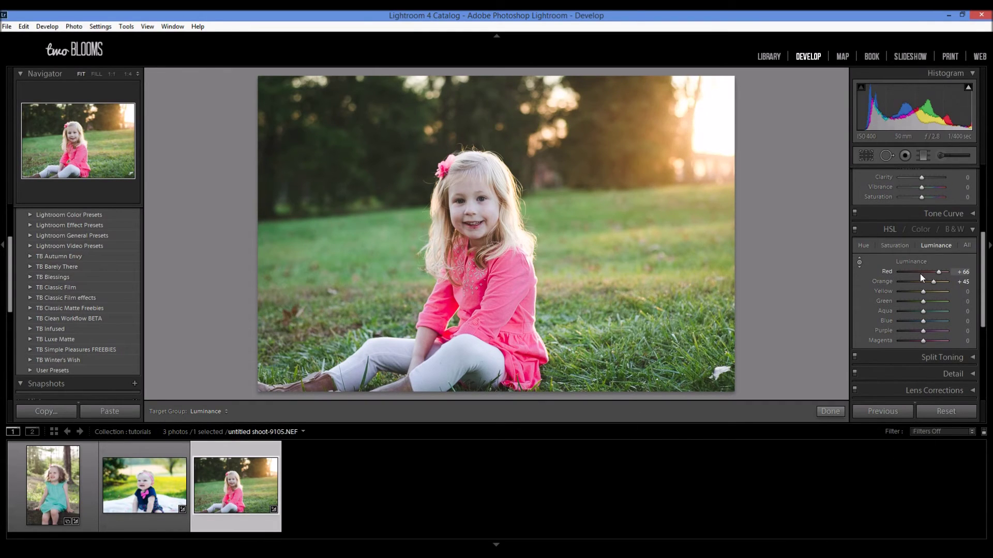
pyautogui.doubleClick(938, 272)
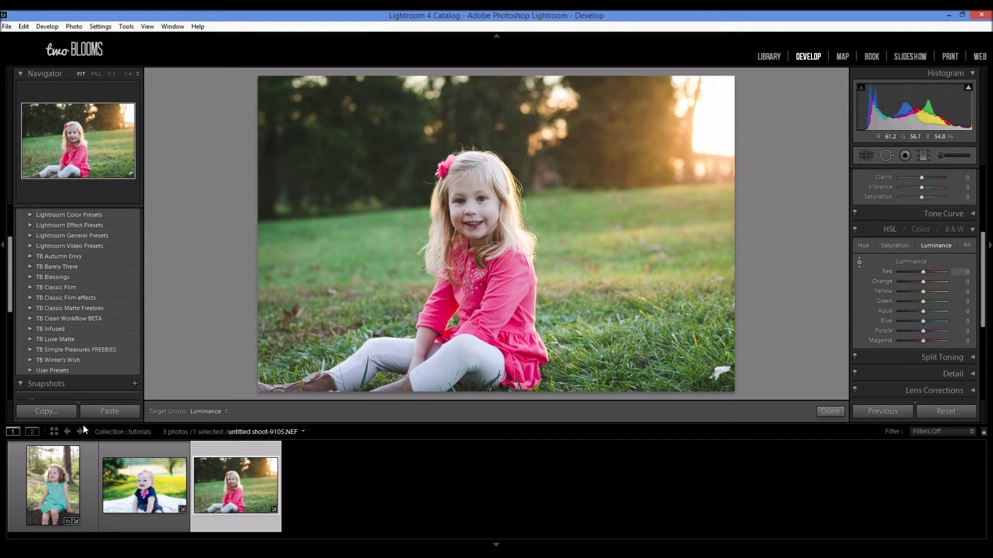
# Create a snapshot of the current edit named "before".
pyautogui.click(134, 384)
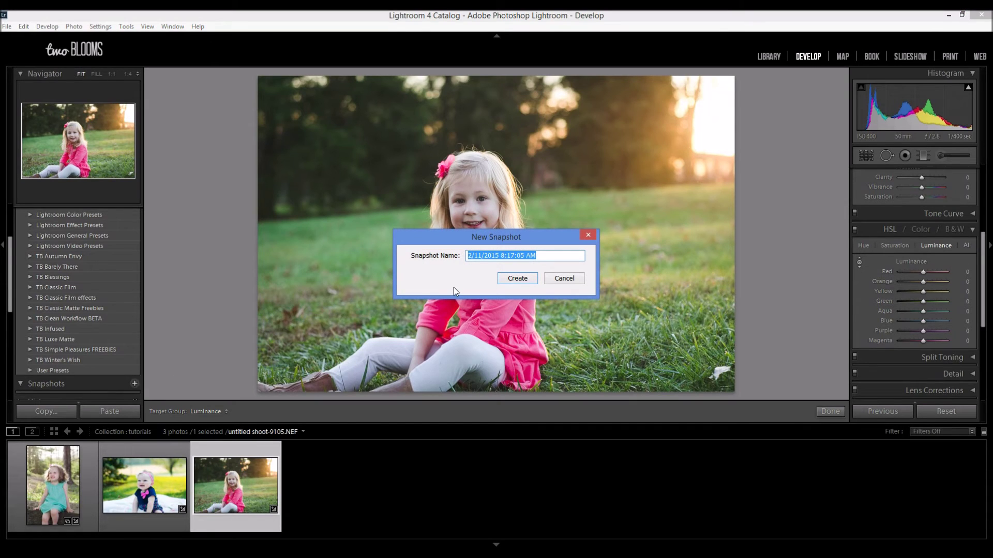
pyautogui.write('before')
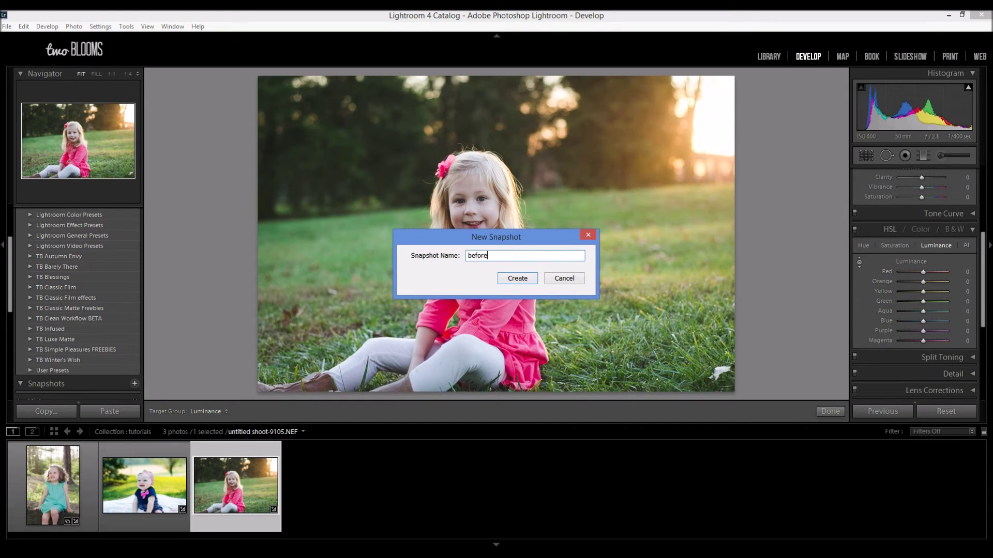
pyautogui.press('Return')
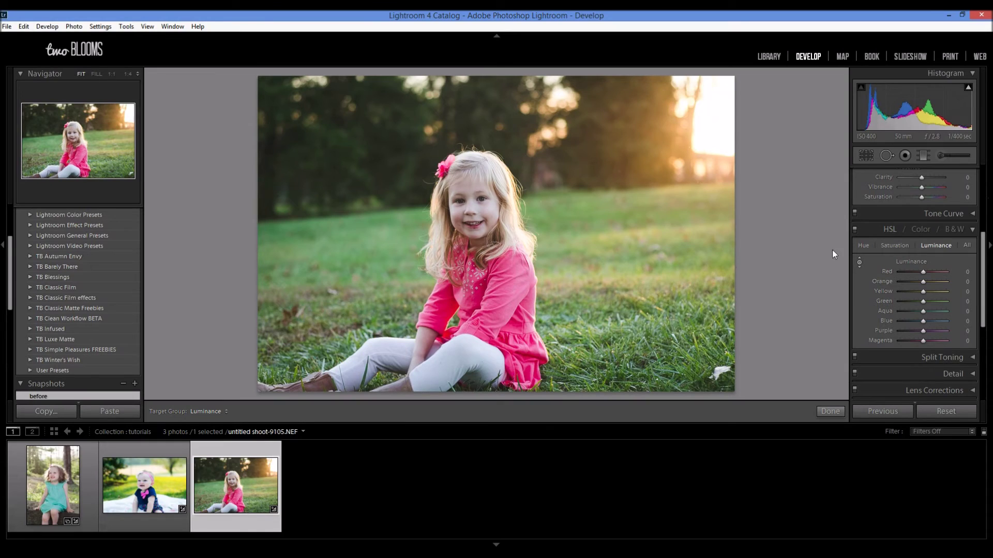
# Brighten the girl's facial skin with the luminance targeted adjustment tool to Red +37 and Orange +87.
pyautogui.click(860, 263)
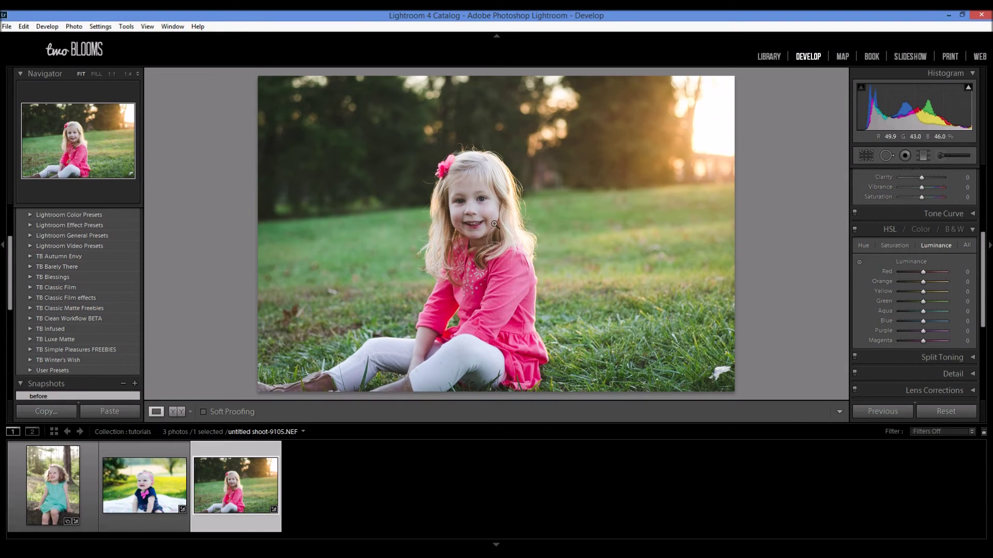
pyautogui.click(860, 262)
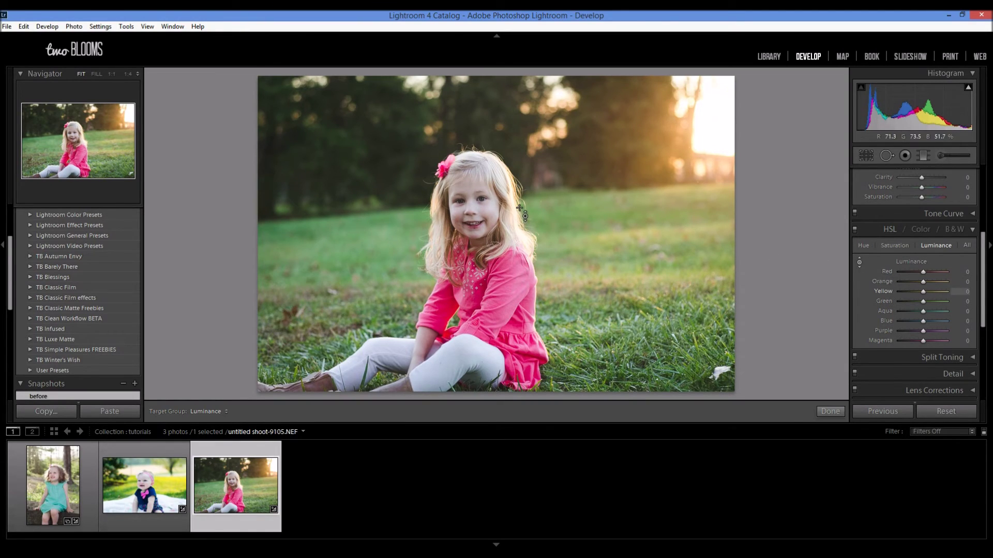
pyautogui.moveTo(459, 220)
pyautogui.mouseDown()
pyautogui.moveTo(459, 202)
pyautogui.moveTo(459, 268)
pyautogui.moveTo(459, 225)
pyautogui.mouseUp()
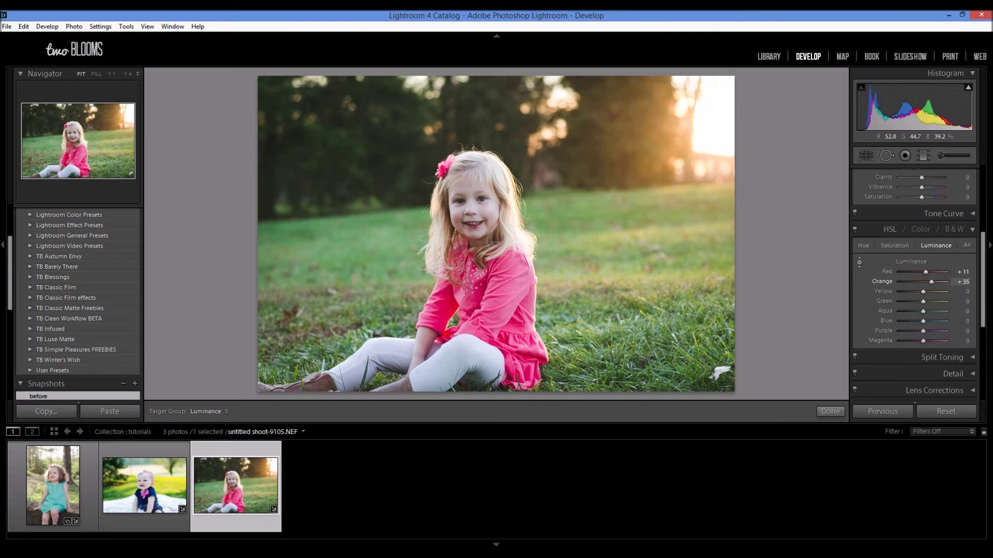
pyautogui.moveTo(462, 224); pyautogui.dragTo(462, 221)
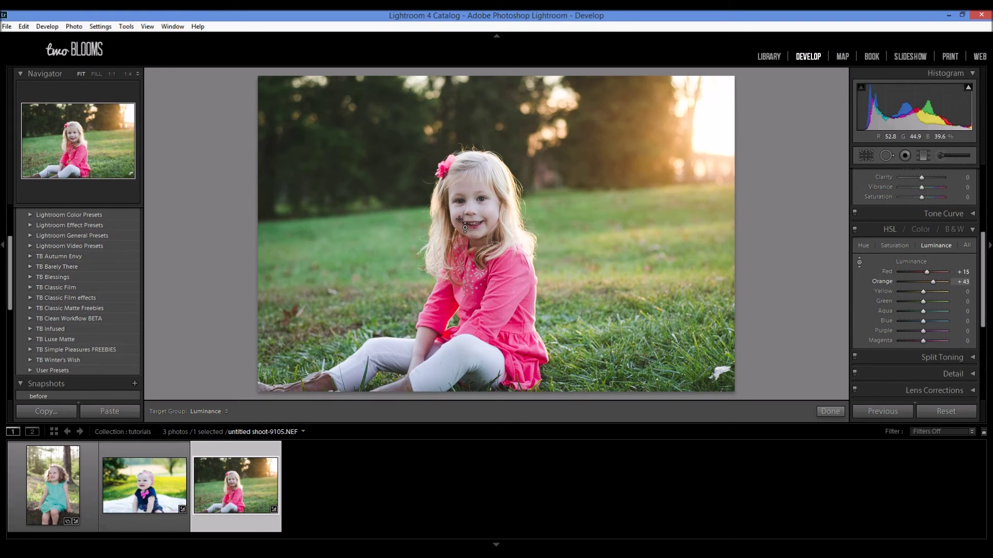
pyautogui.moveTo(458, 221); pyautogui.dragTo(458, 202)
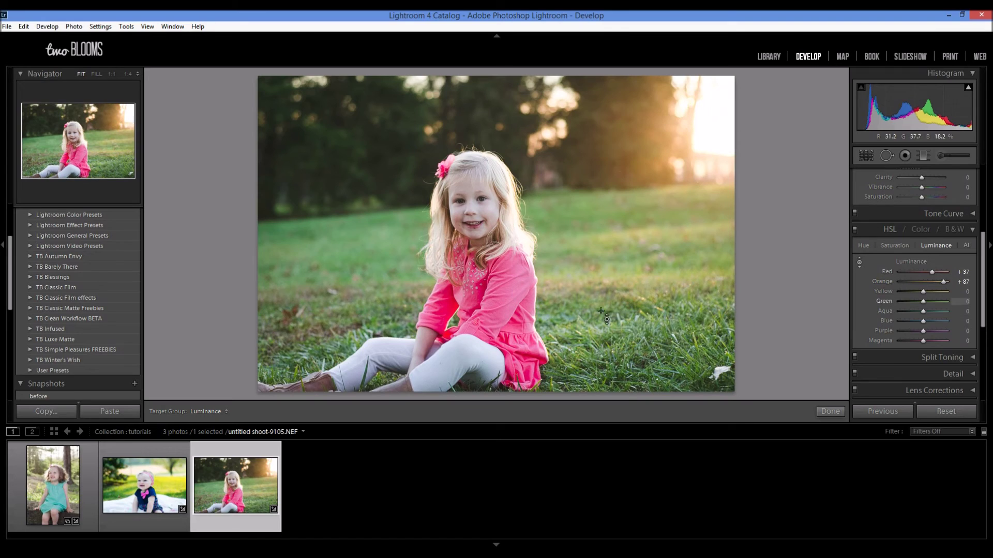
# Apply the "before" snapshot, and return to the latest Orange Luminance Shift state of 87 in the edit history.
pyautogui.scroll(-2, 77, 378)
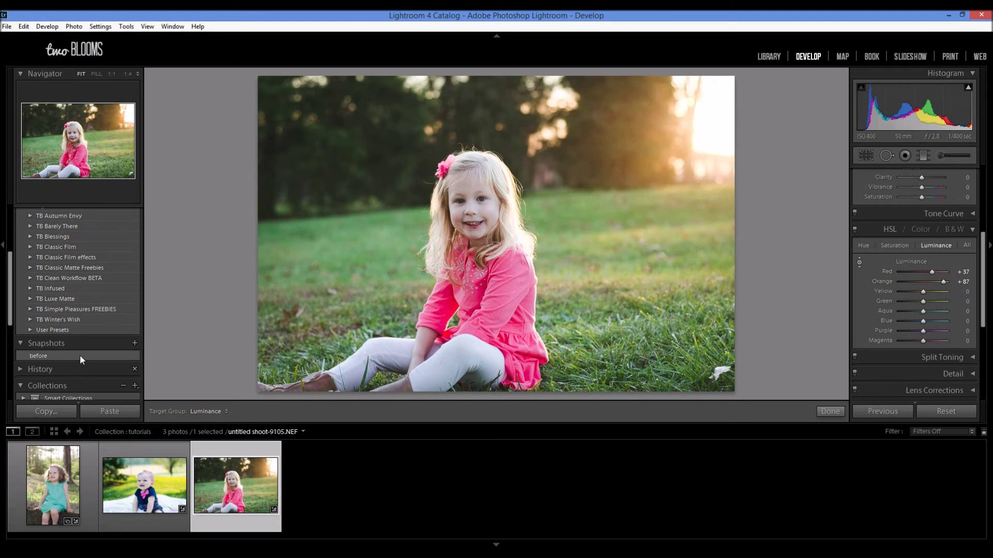
pyautogui.click(75, 354)
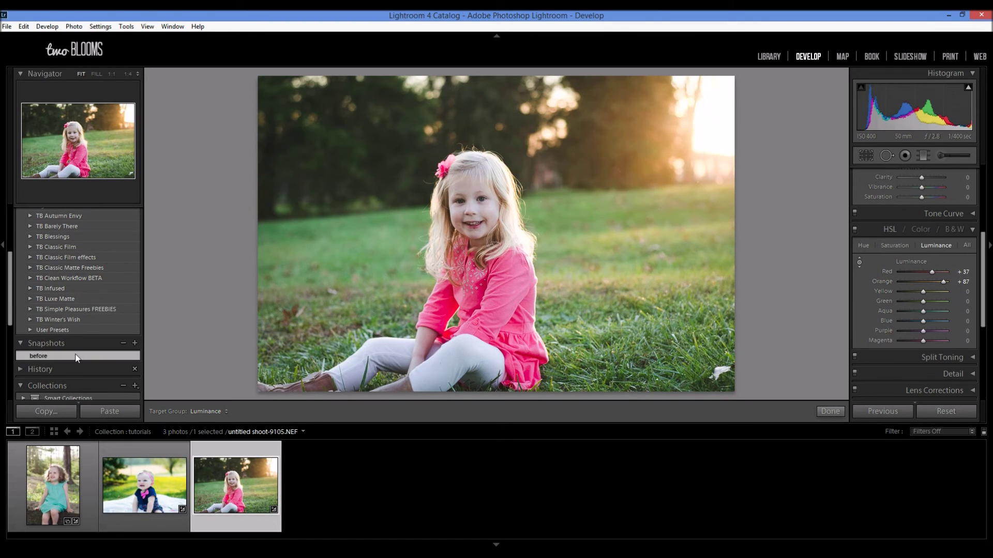
pyautogui.scroll(-2, 77, 354)
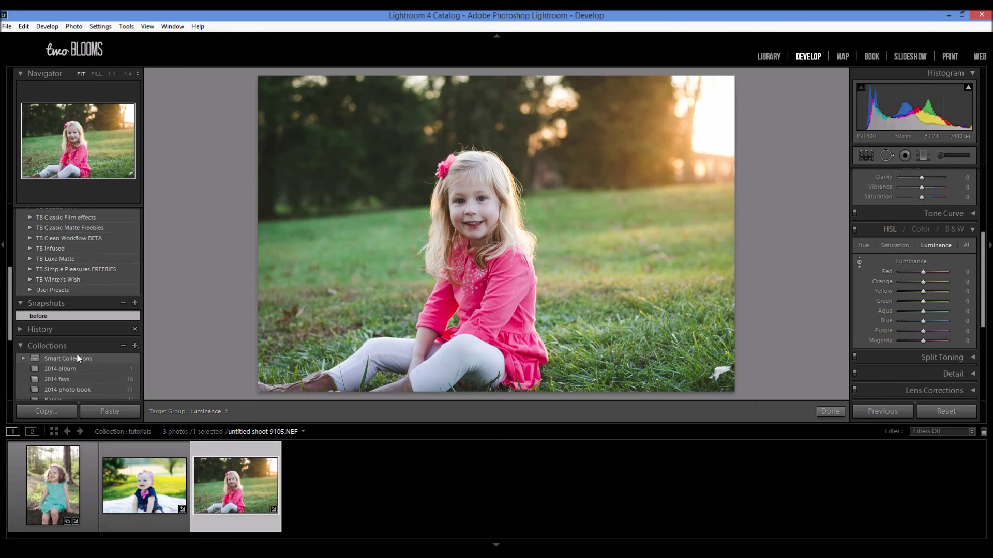
pyautogui.click(20, 330)
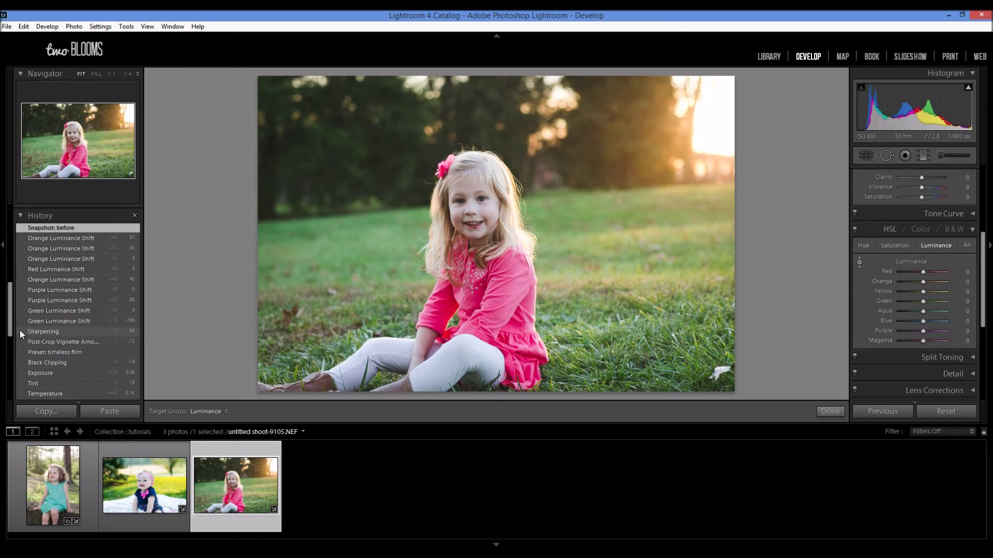
pyautogui.click(65, 239)
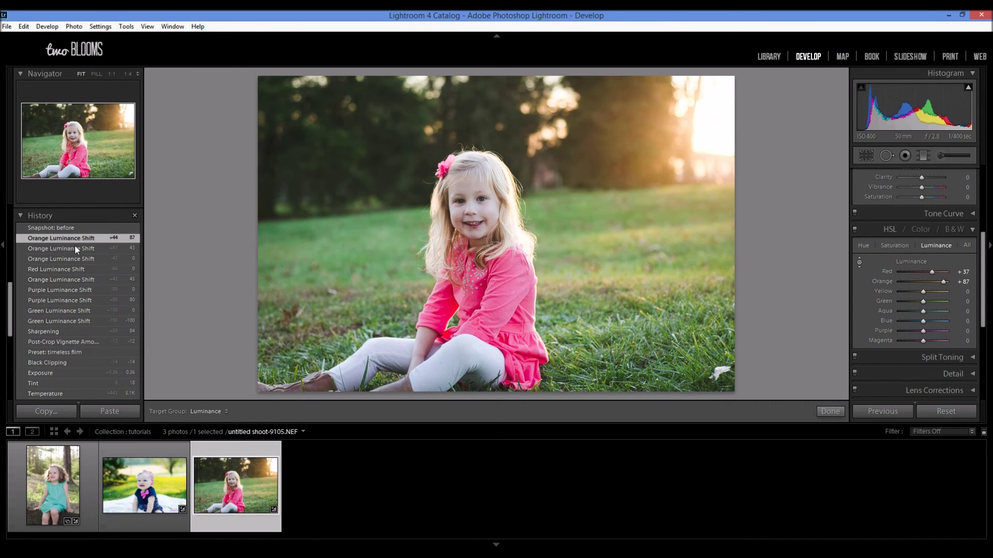
# Create a snapshot of the brightened edit named "after".
pyautogui.scroll(5, 74, 244)
pyautogui.click(135, 283)
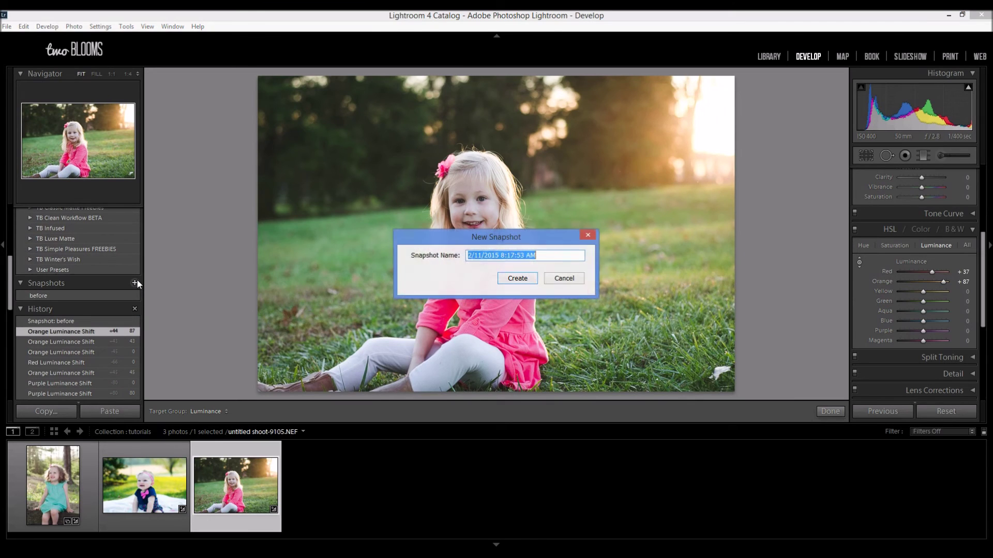
pyautogui.write('after')
pyautogui.press('Return')
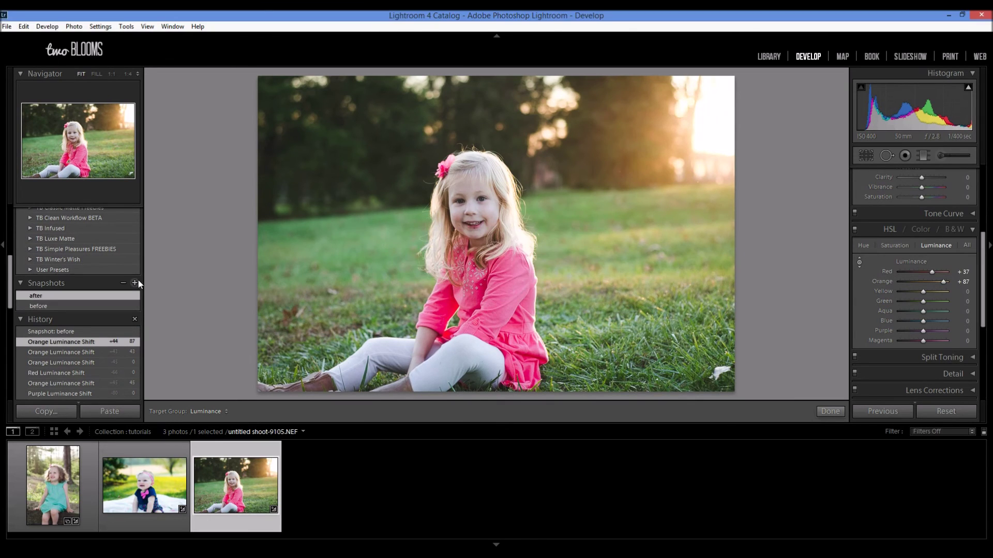
# Compare the "before" and "after" snapshots of the portrait, ending on the "after" version.
pyautogui.scroll(3, 101, 315)
pyautogui.click(93, 355)
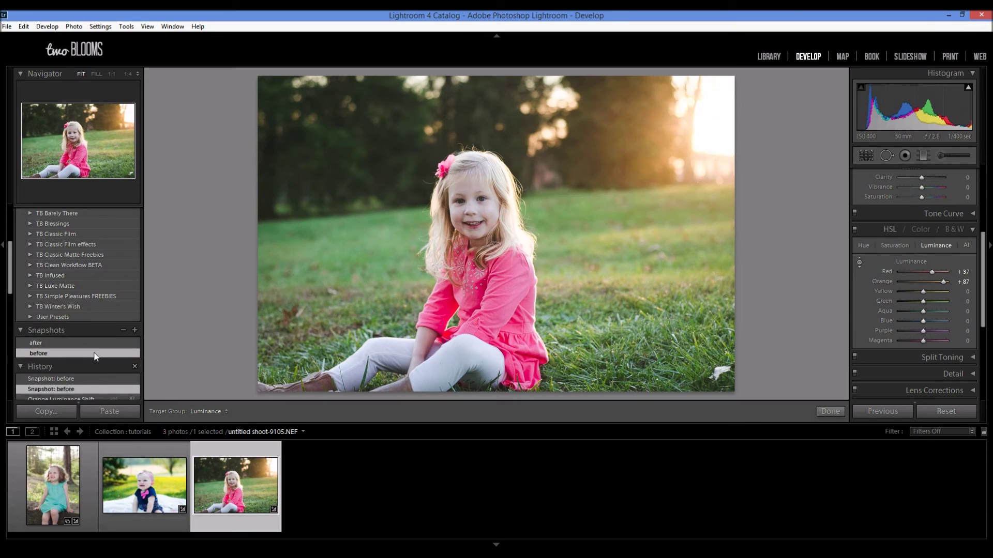
pyautogui.click(101, 343)
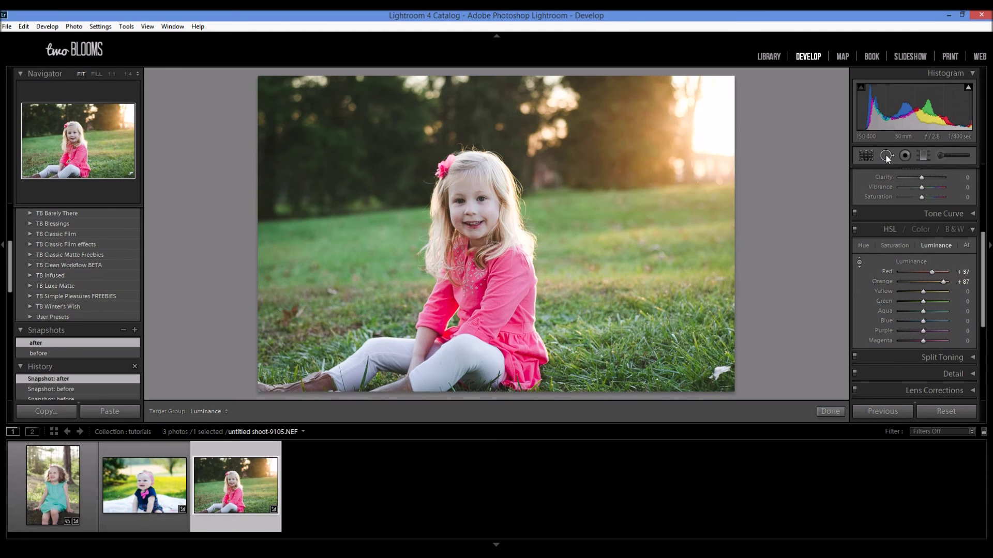
# Brighten the girl's pink dress with the luminance targeted adjustment tool to Red +46.
pyautogui.moveTo(486, 288); pyautogui.dragTo(488, 255)
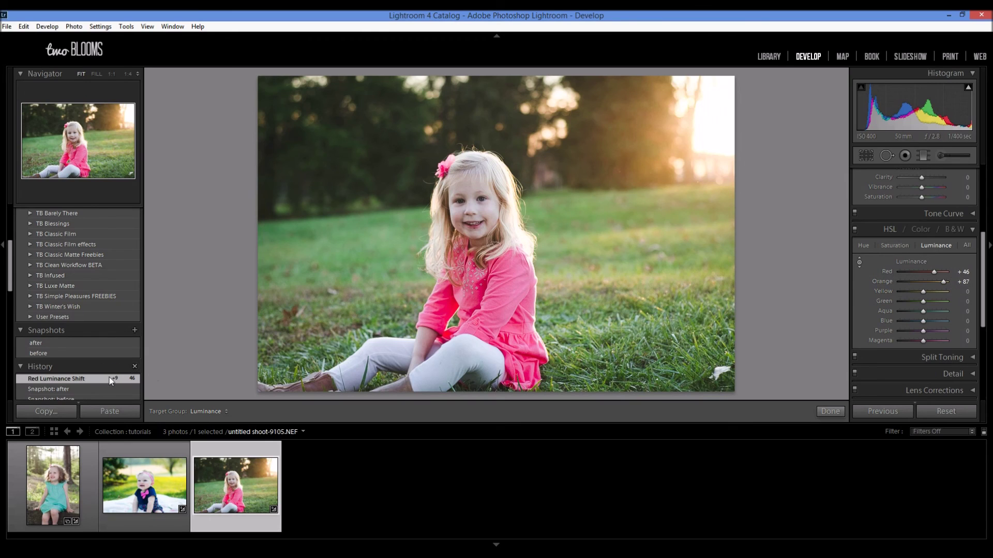
pyautogui.scroll(3, 109, 378)
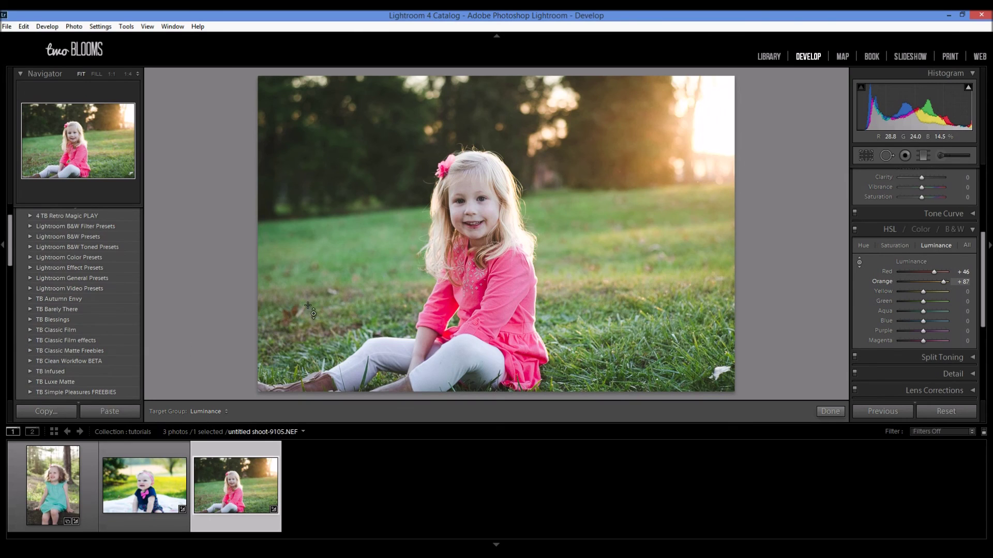
pyautogui.scroll(2, 91, 306)
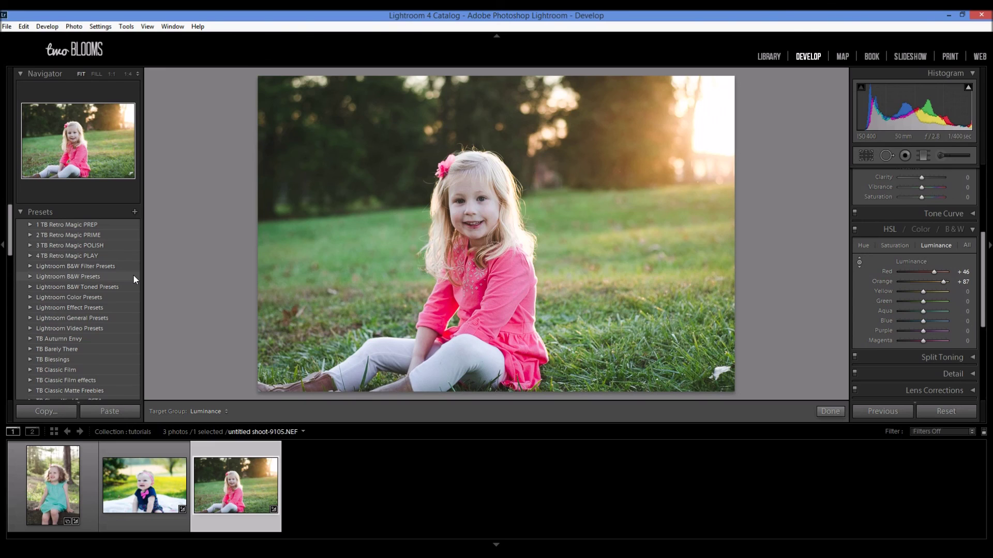
pyautogui.press('shift')
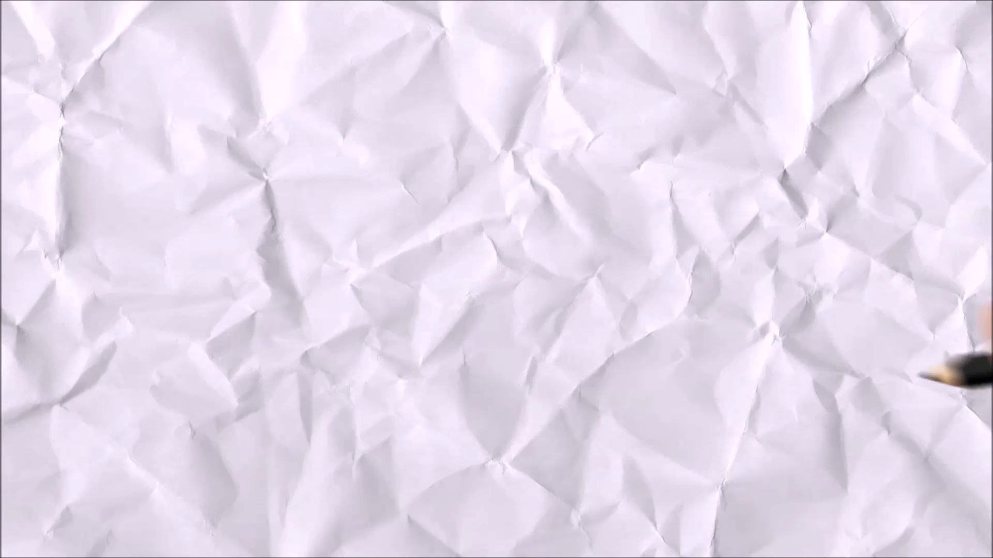